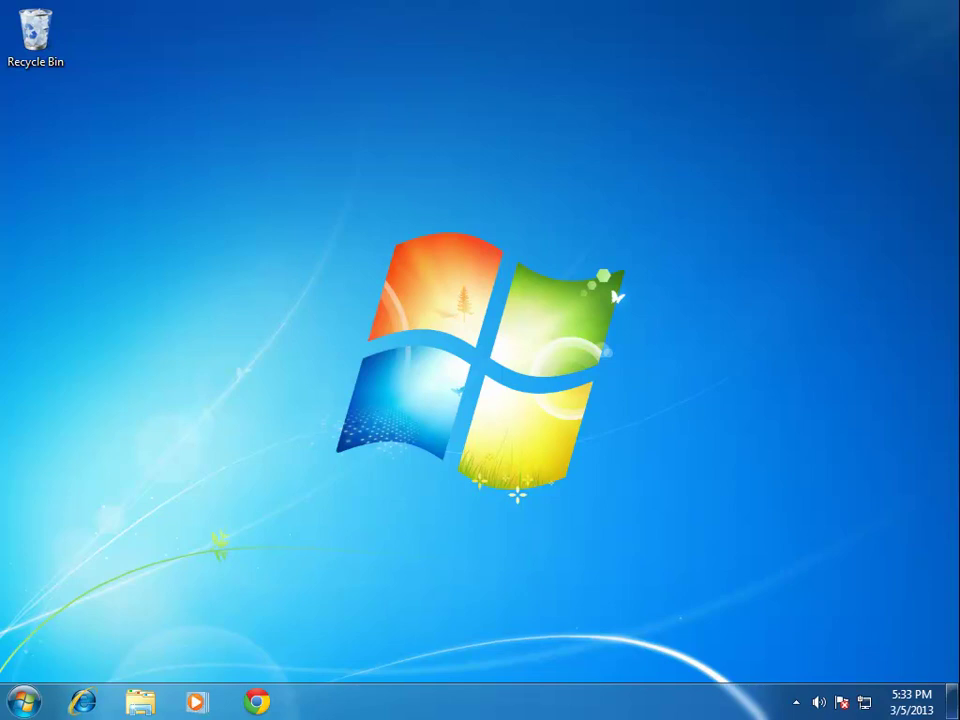
left_click(35, 36)
left_click(84, 704)
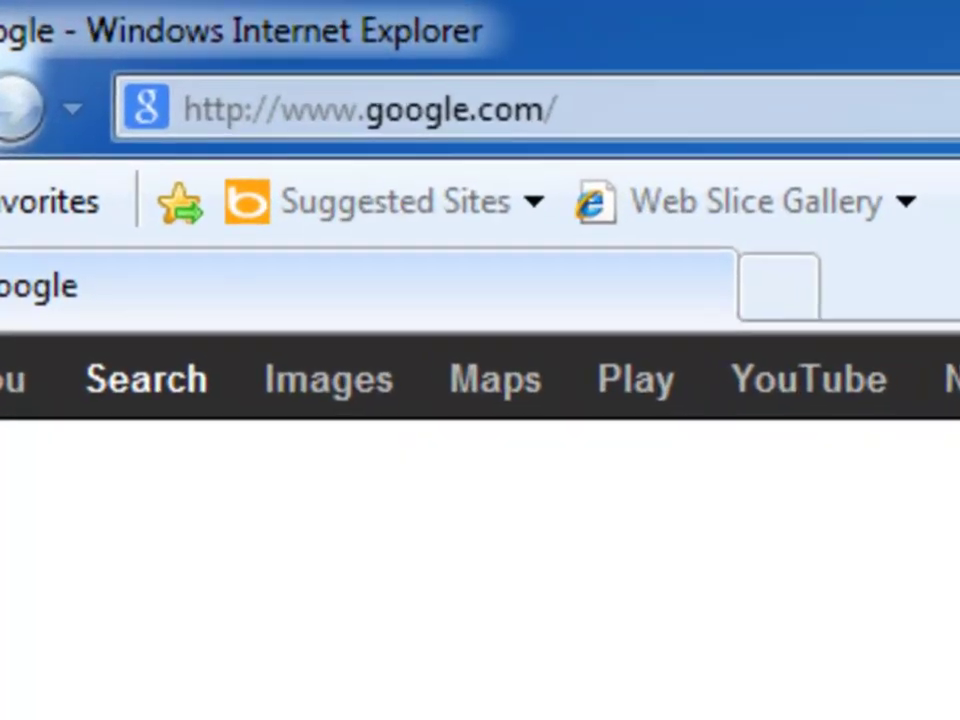
left_click(631, 118)
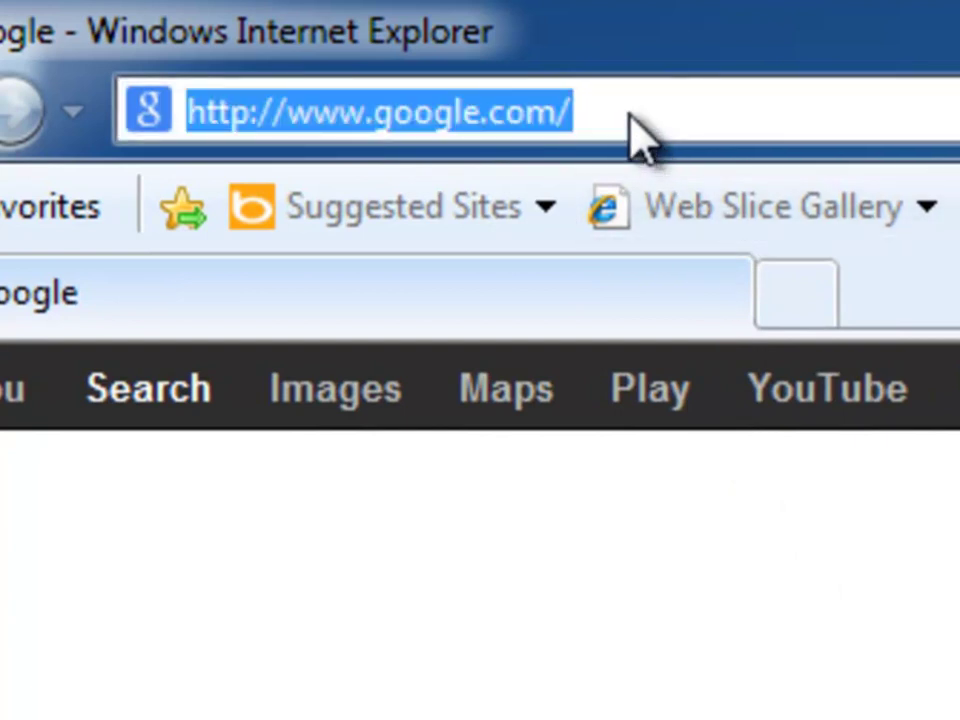
type("www.my")
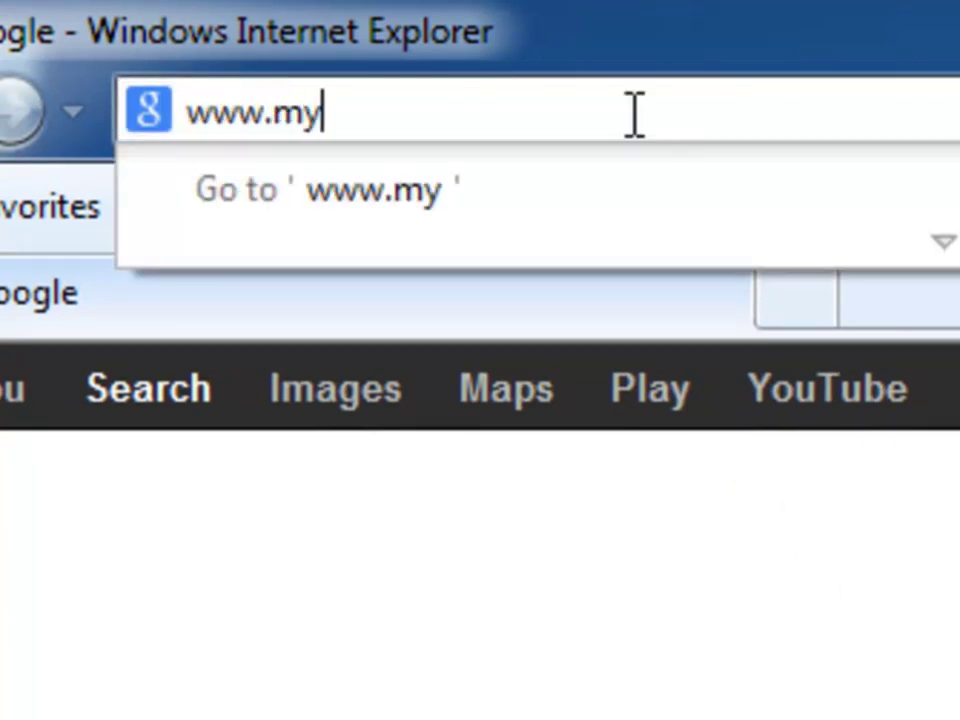
type("virusremoval.com")
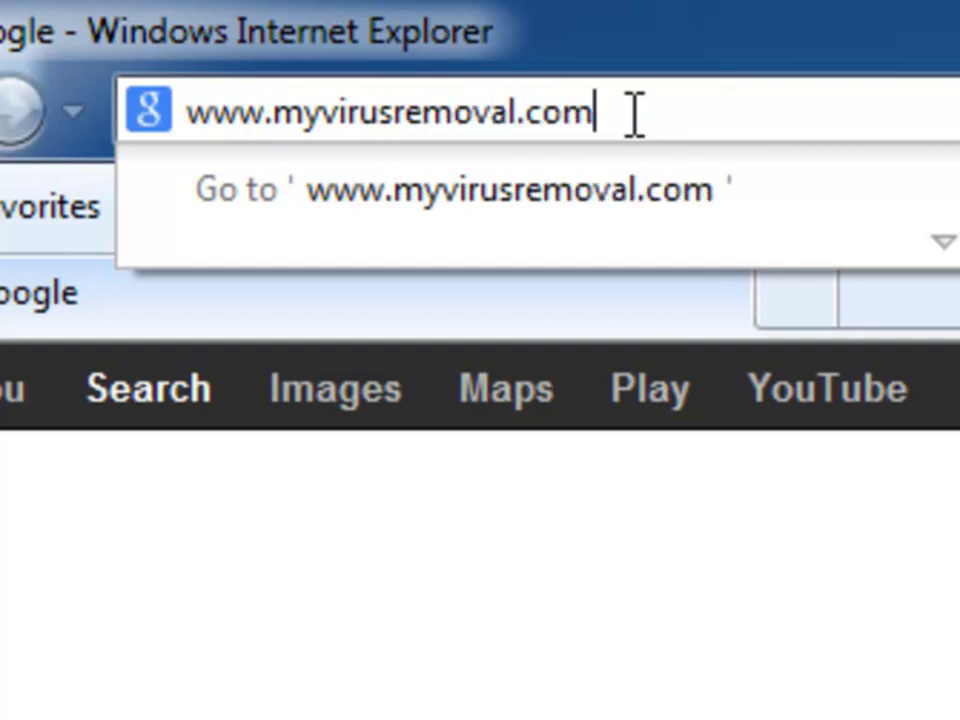
key("Return")
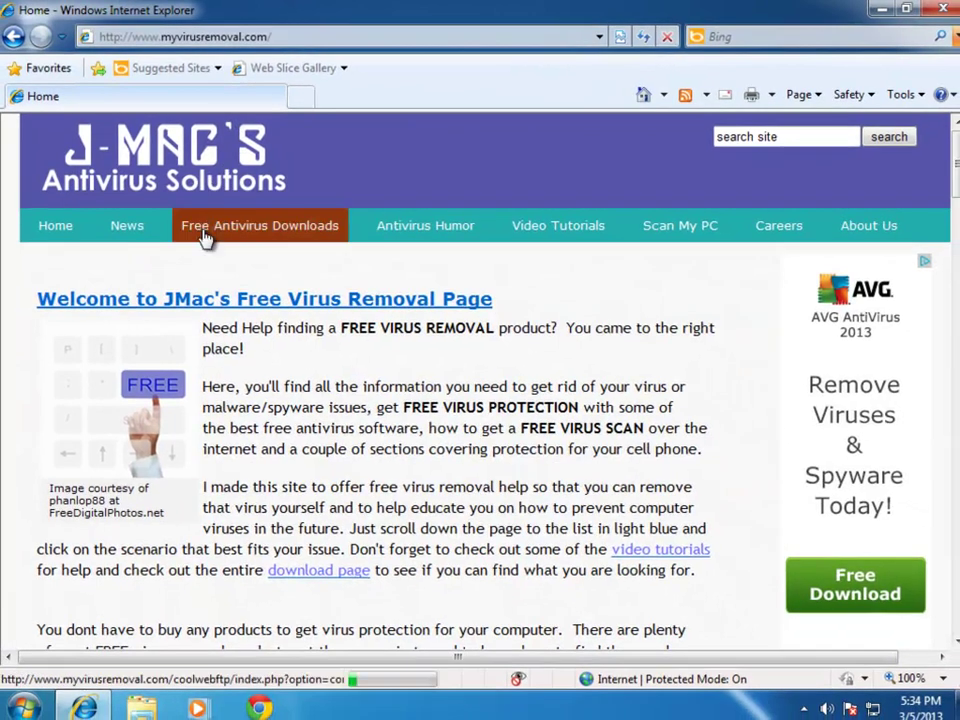
Follow Free Antivirus Downloads to the Microsoft Security Essentials download page
left_click(257, 235)
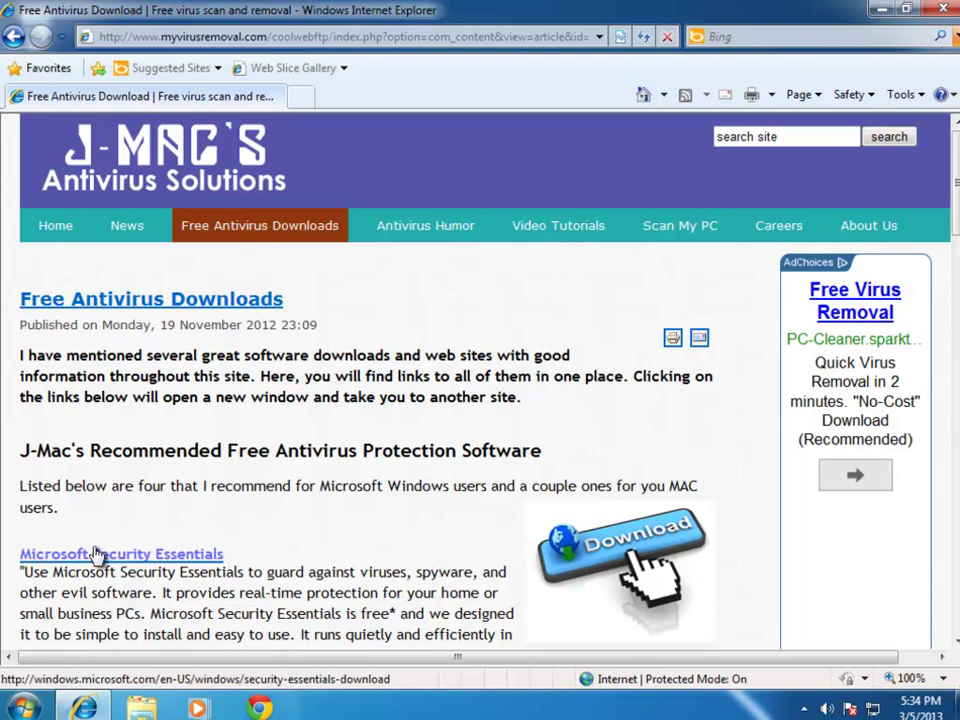
scroll(218, 537, "down", 2)
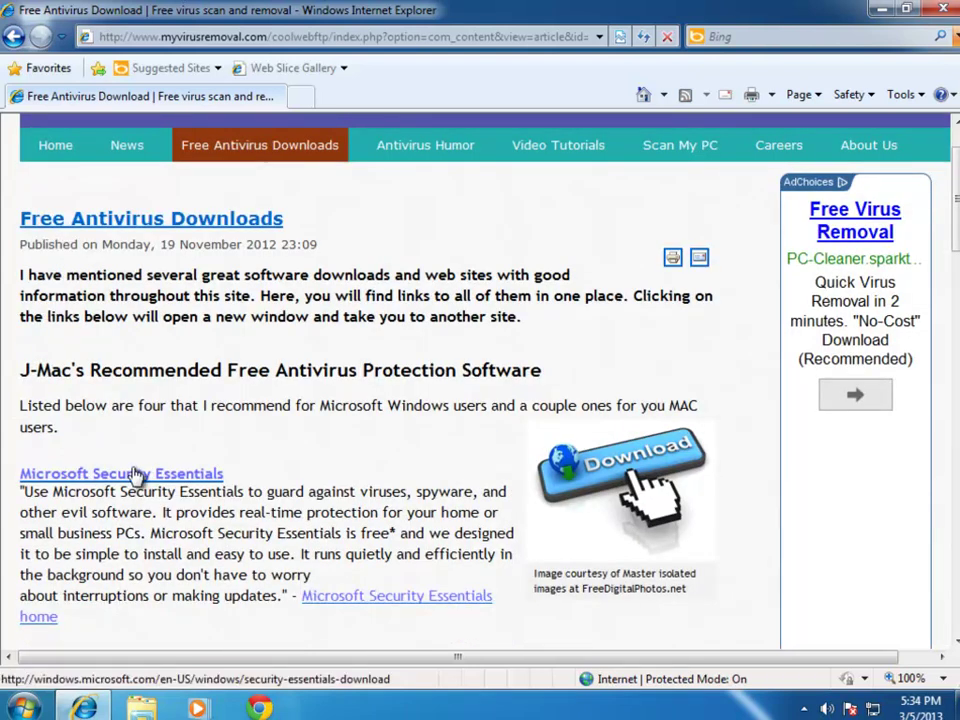
left_click(143, 477)
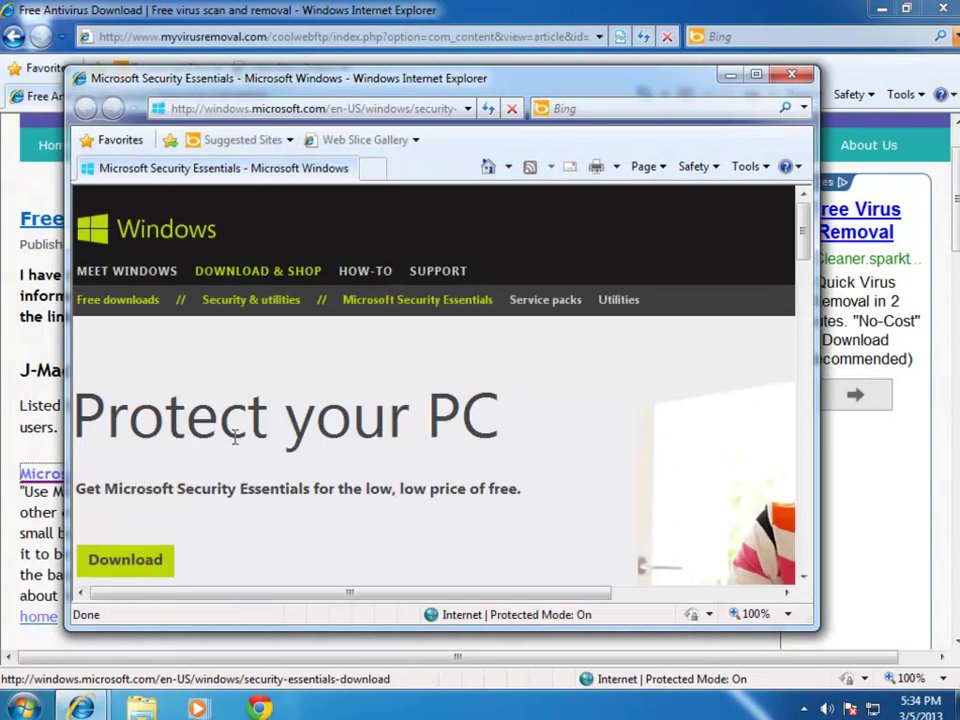
Maximize the window, save mseinstall.exe to the Desktop, and run it once the download finishes
left_click(754, 76)
left_click(100, 500)
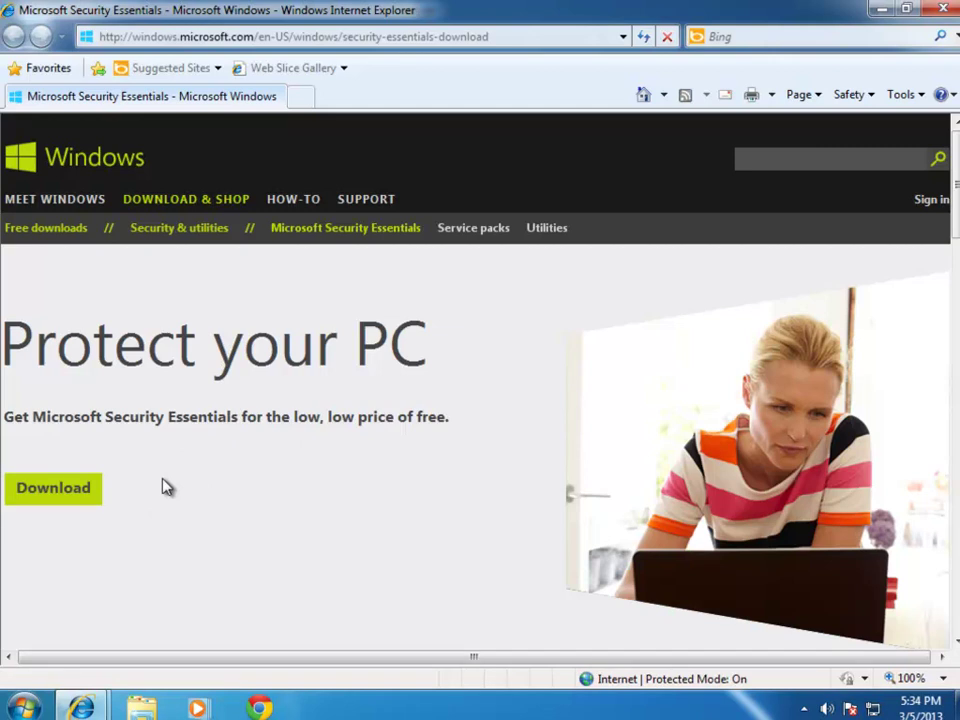
left_click(61, 497)
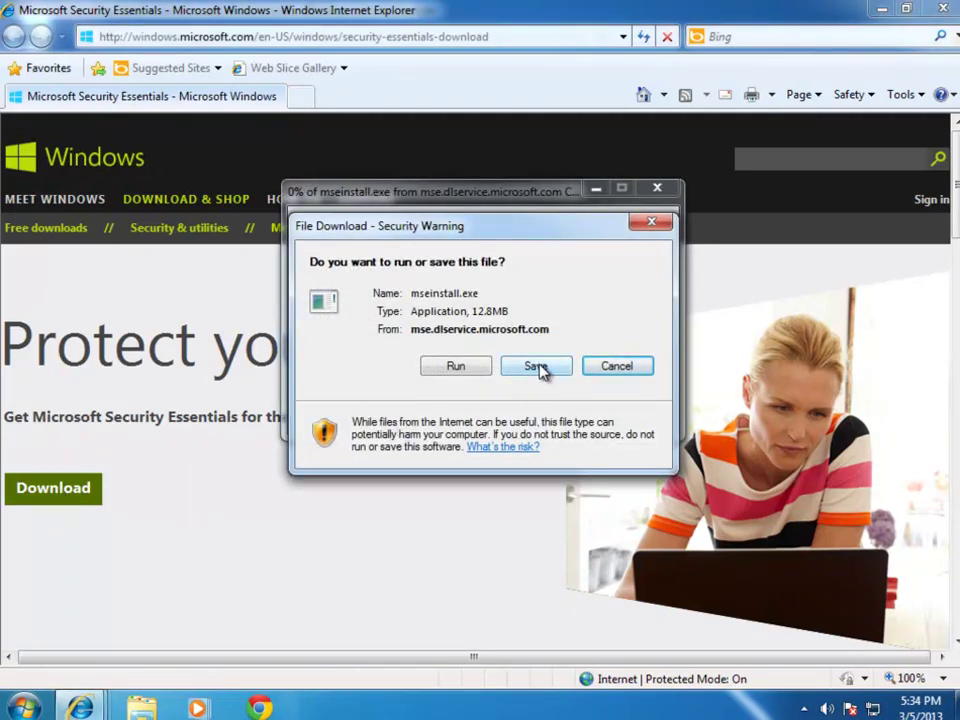
left_click(539, 370)
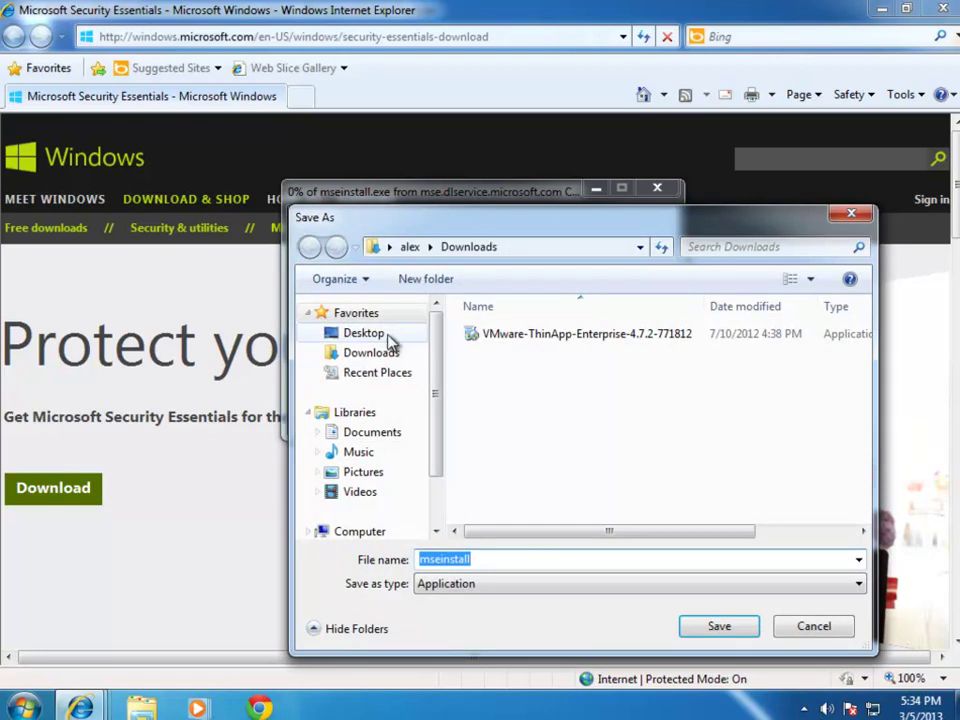
left_click(378, 337)
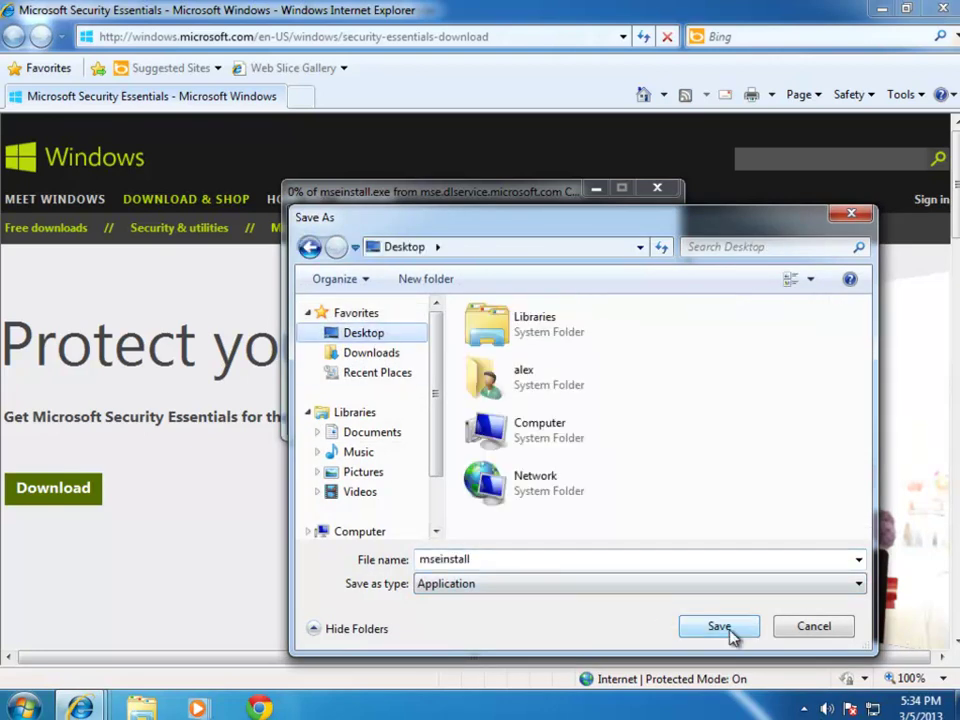
left_click(731, 634)
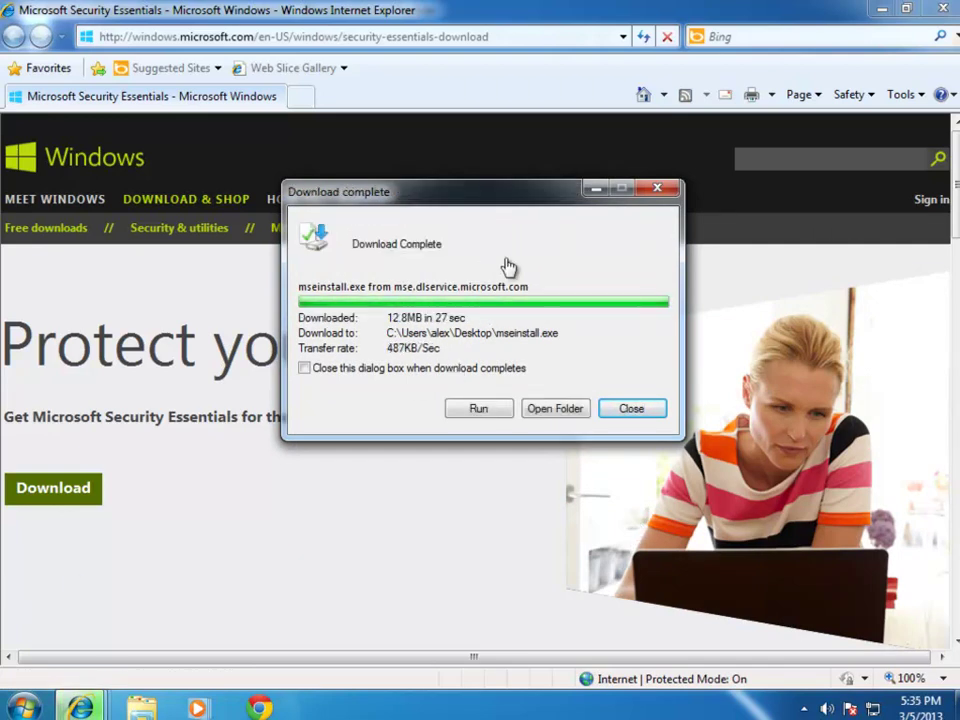
left_click(484, 410)
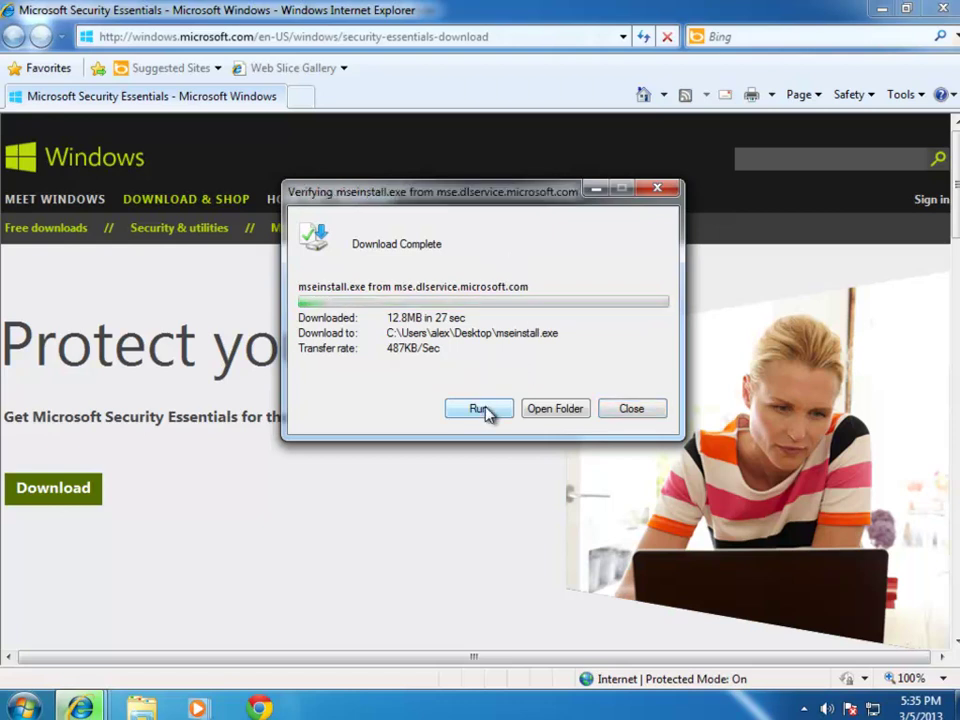
Allow the installer, accept the license, decline the improvement program, keep the firewall option, and install
left_click(567, 338)
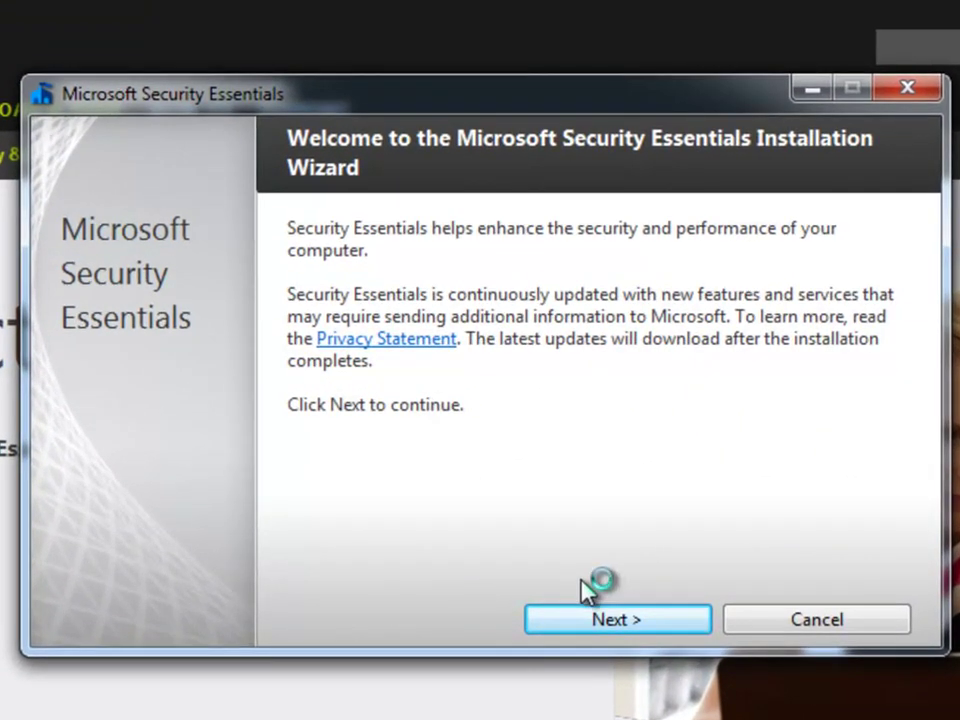
left_click(626, 621)
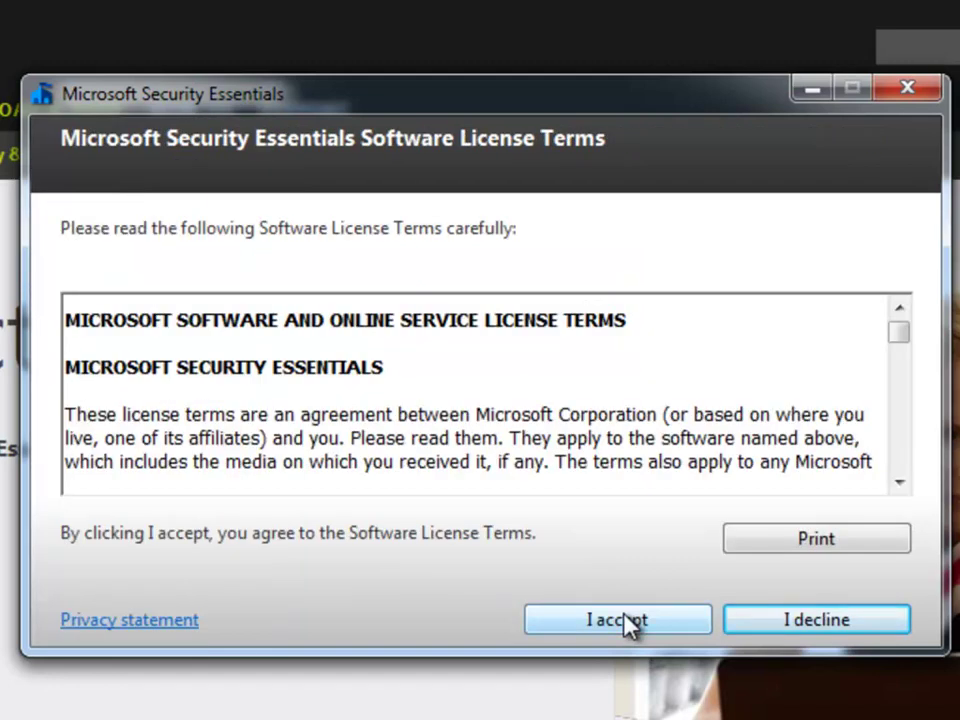
left_click(628, 621)
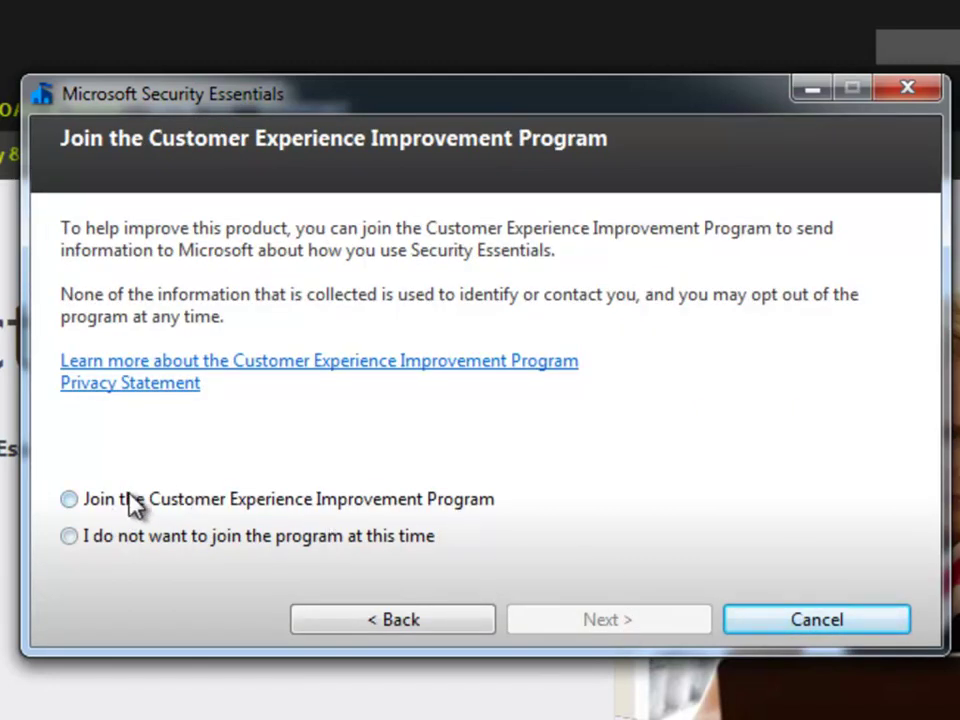
left_click(69, 537)
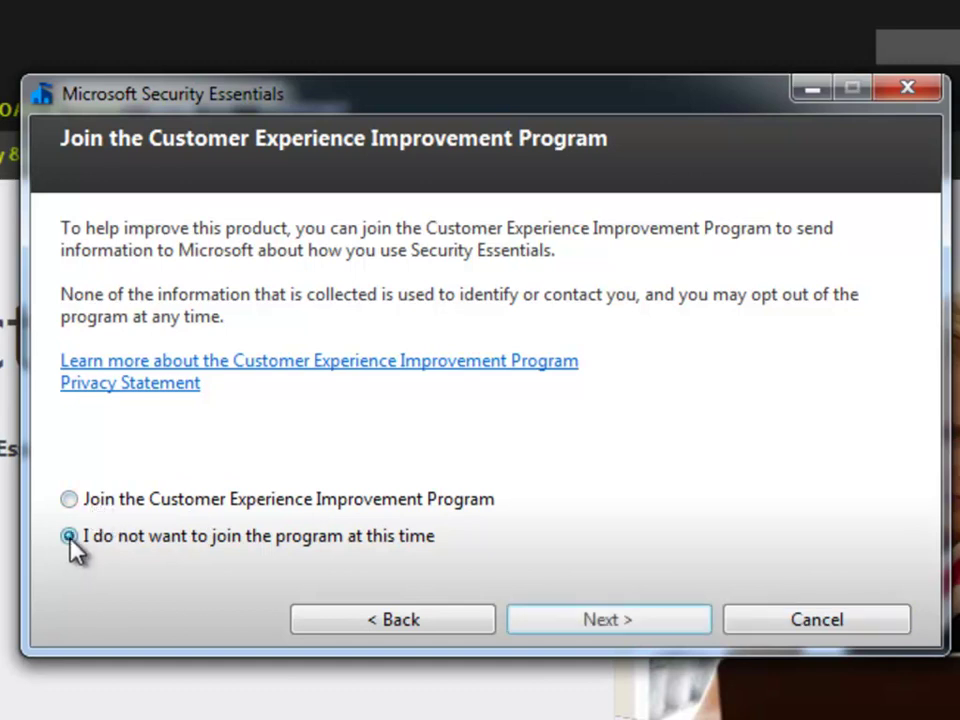
left_click(630, 620)
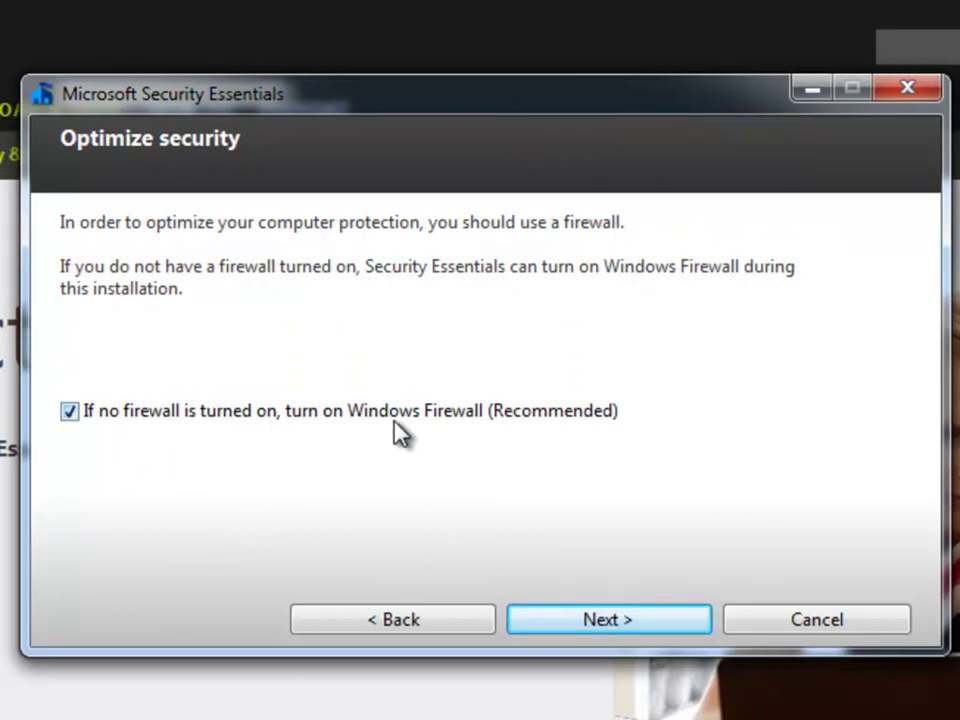
left_click(647, 630)
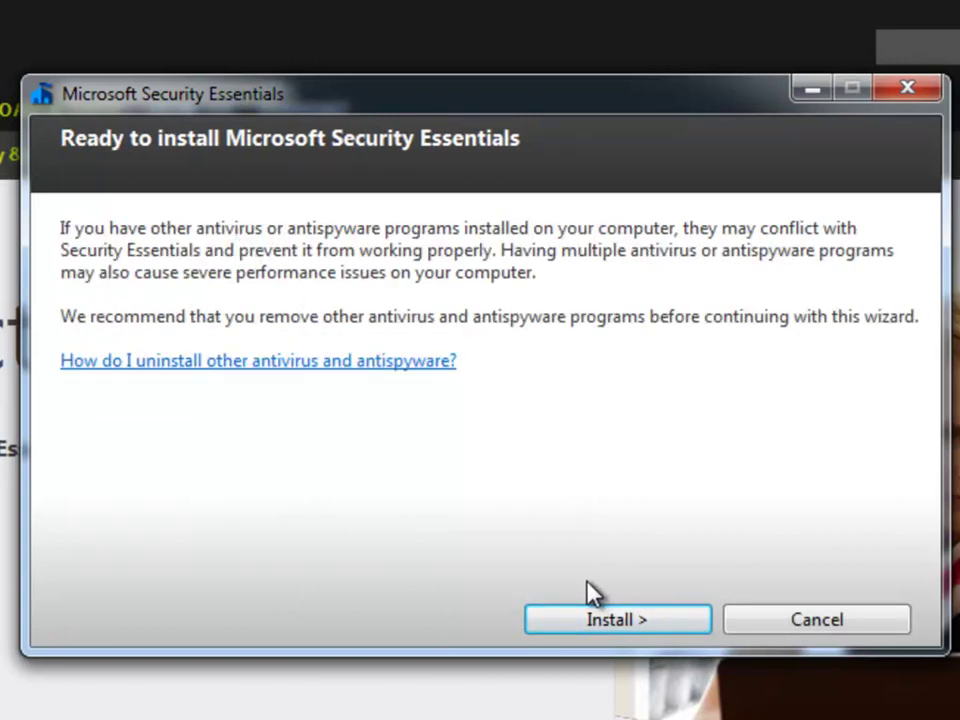
left_click(634, 621)
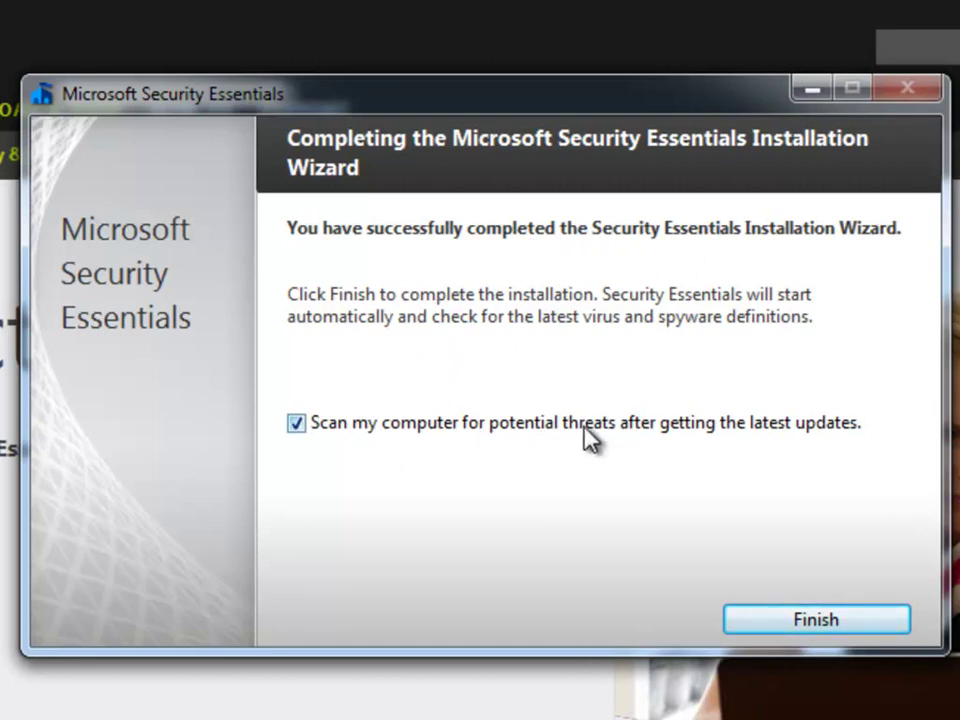
Uncheck the post-update threat scan and finish so definitions update to version 1.145.1119.0
left_click(296, 424)
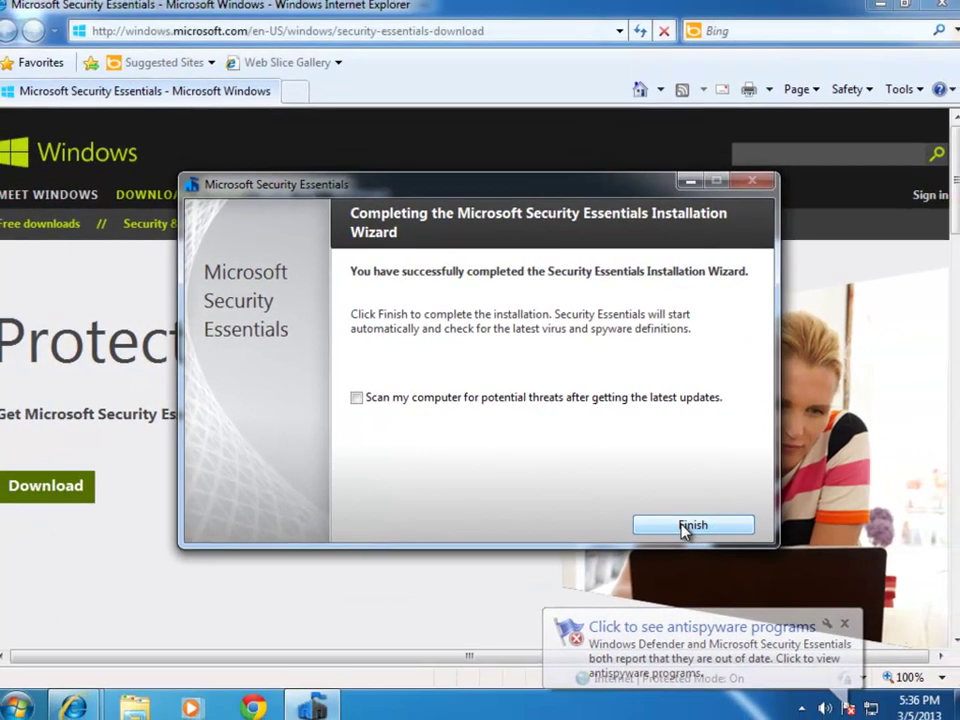
left_click(735, 564)
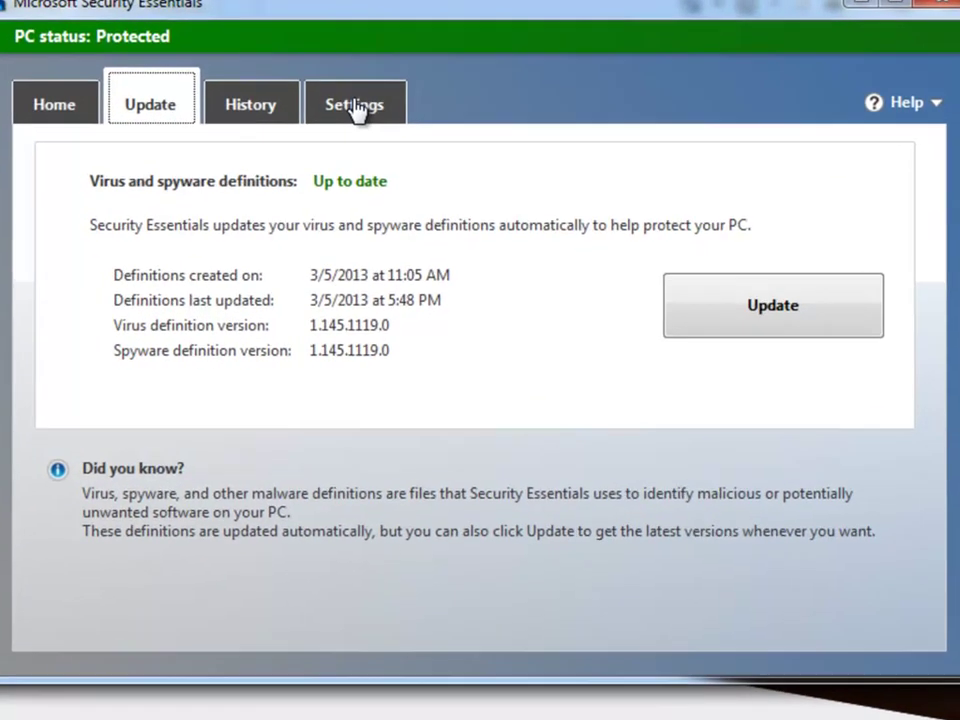
In Settings, uncheck 'Run a scheduled scan on my PC' and save, approving the UAC prompt
left_click(350, 99)
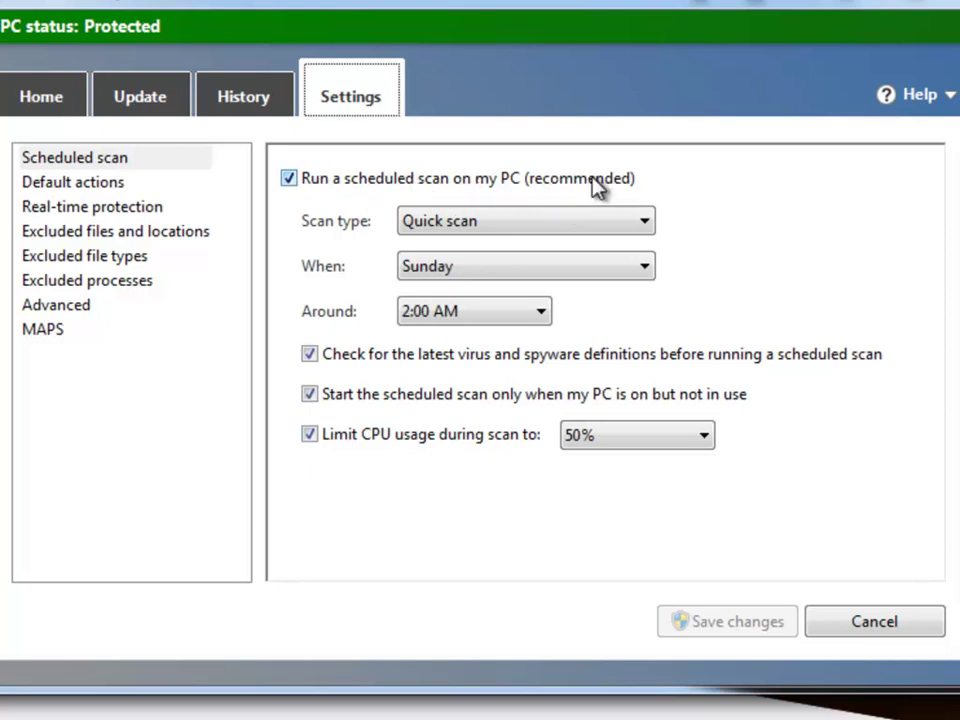
left_click(289, 179)
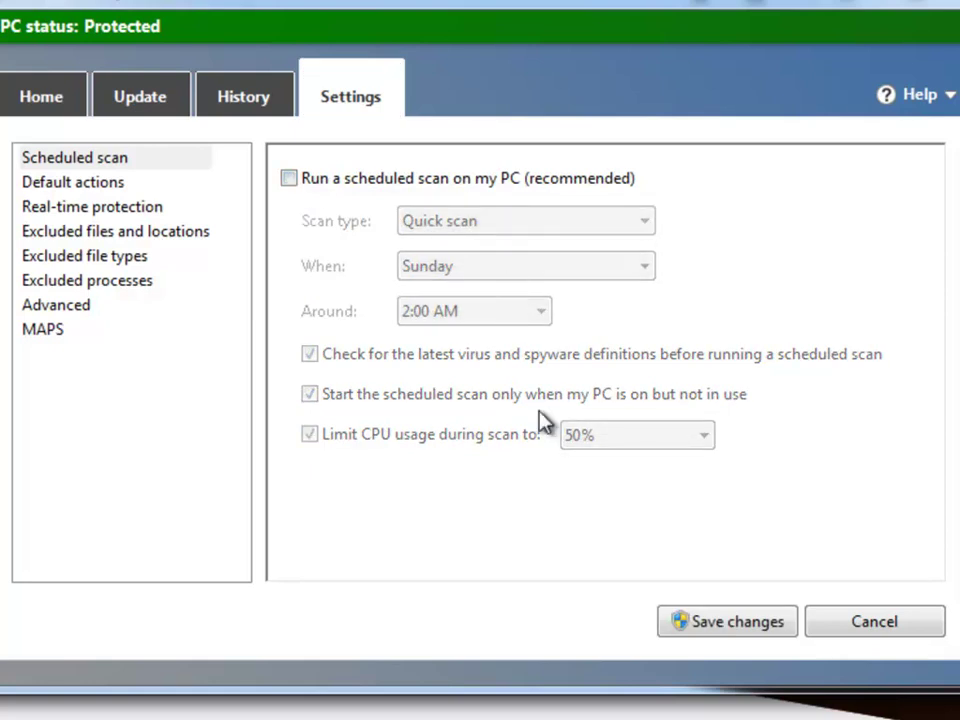
left_click(735, 633)
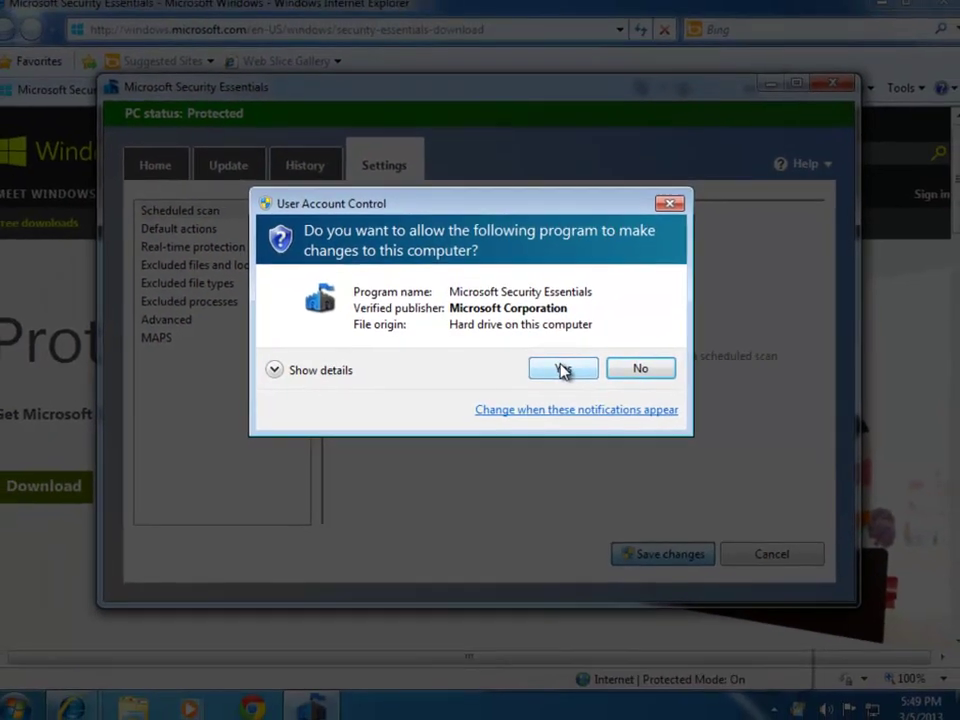
left_click(562, 370)
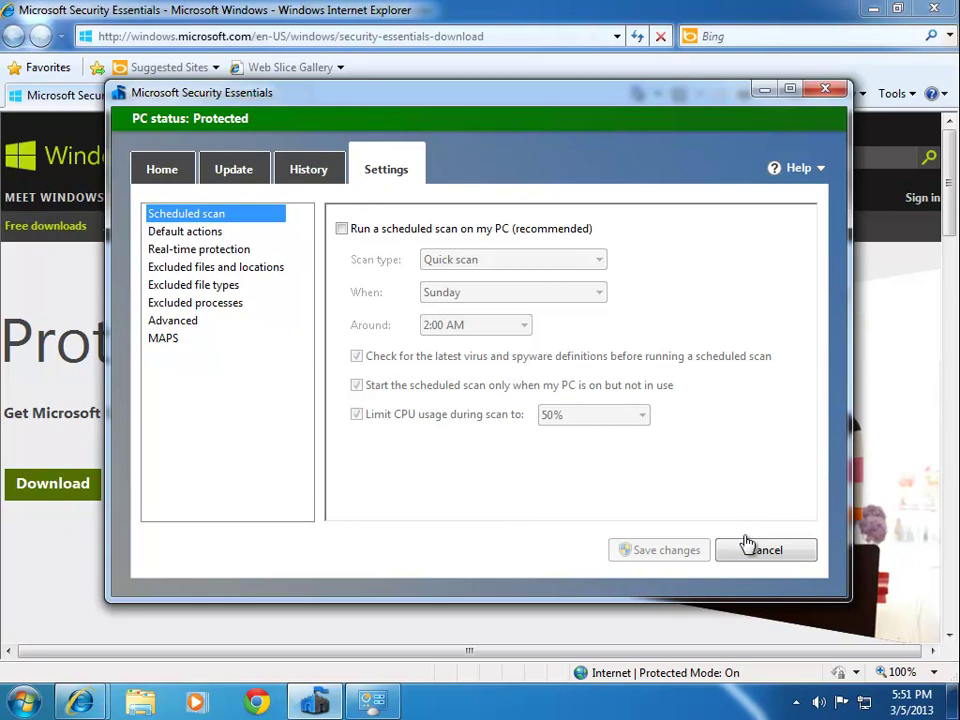
Close the Security Essentials and Internet Explorer windows, then reopen Security Essentials from the notification area
left_click(797, 707)
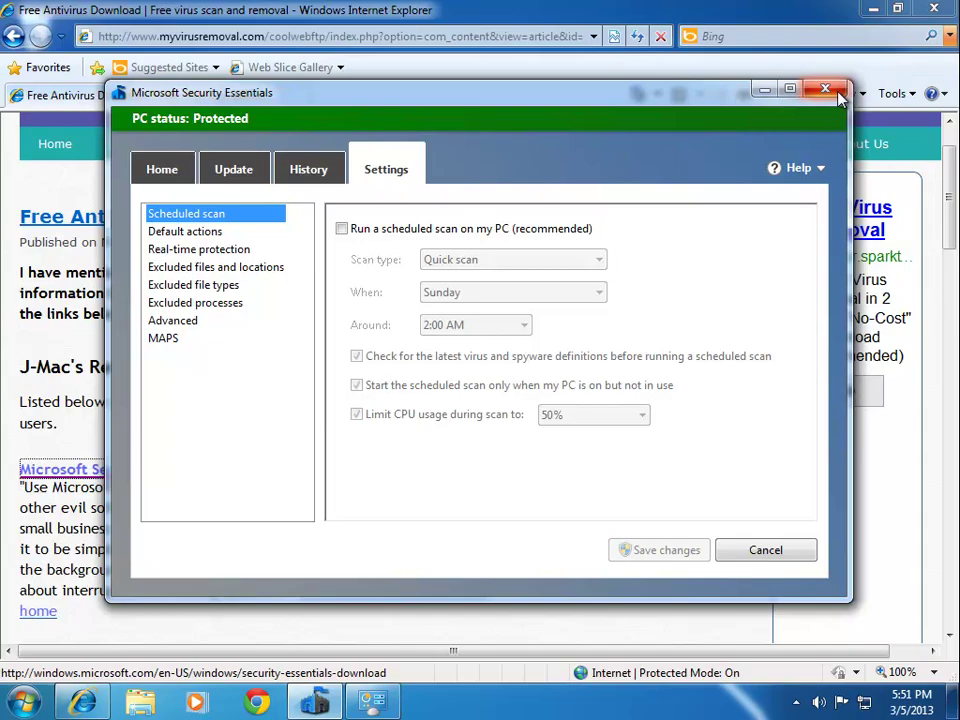
left_click(836, 92)
left_click(934, 9)
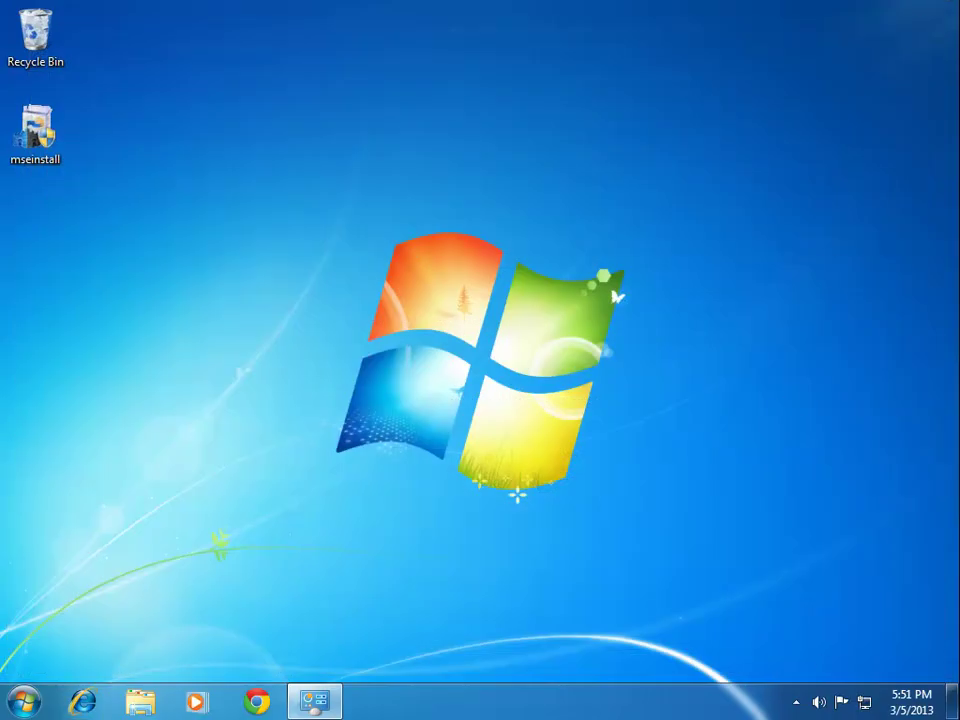
left_click(796, 701)
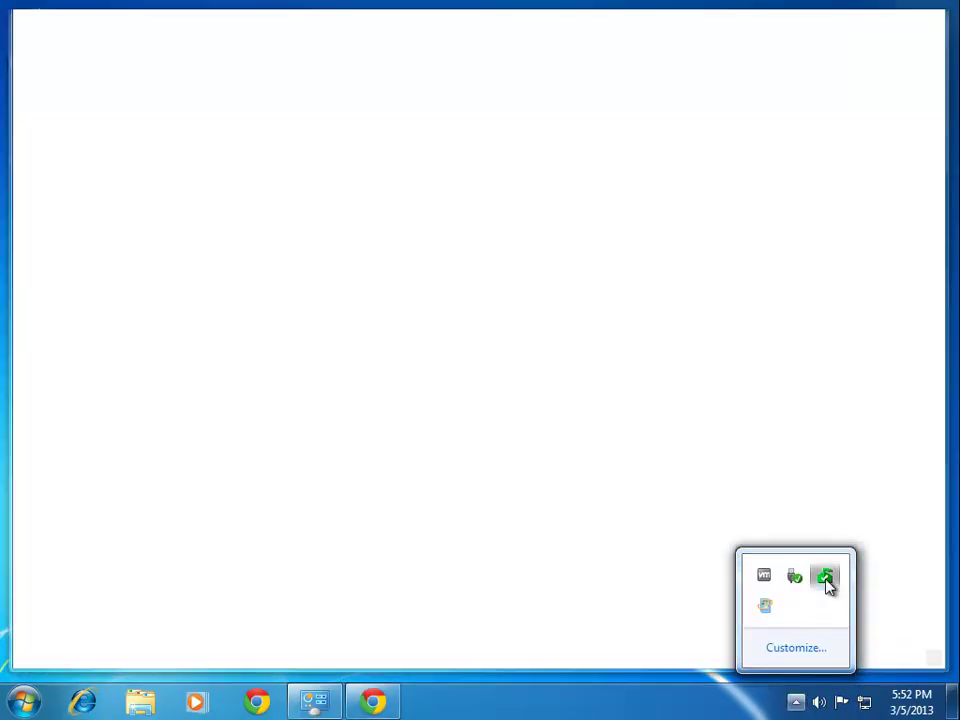